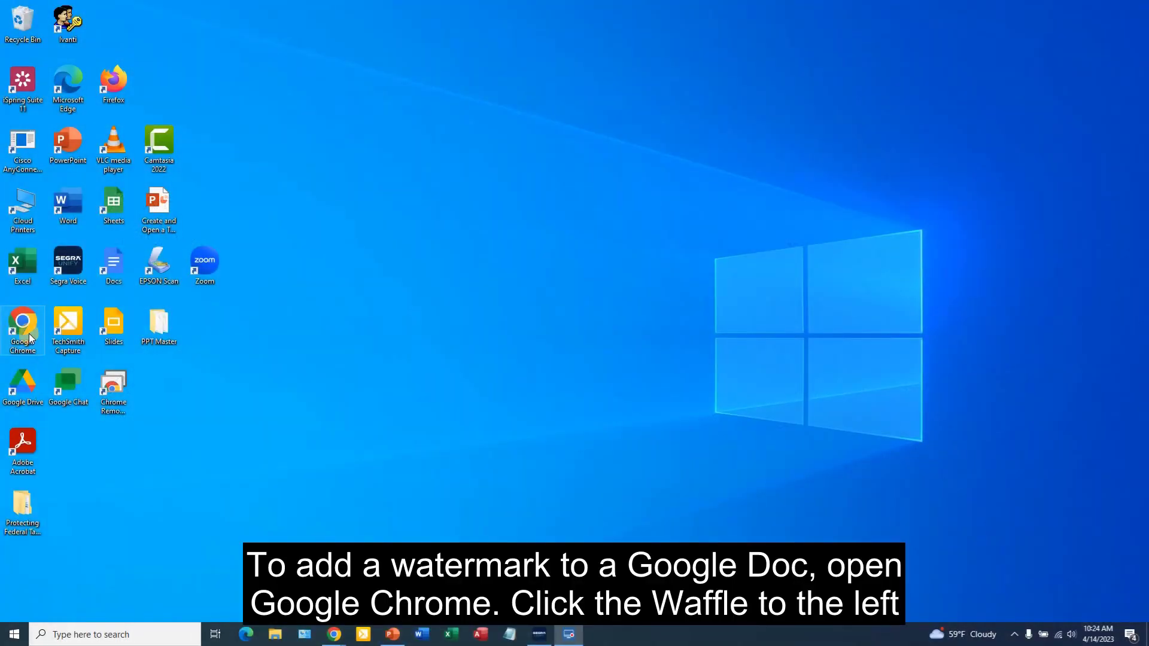
Step: Launch and maximize Chrome, then open the Acknowledgement document from Google Docs
{"action": "double_click", "coordinate": [29, 333]}
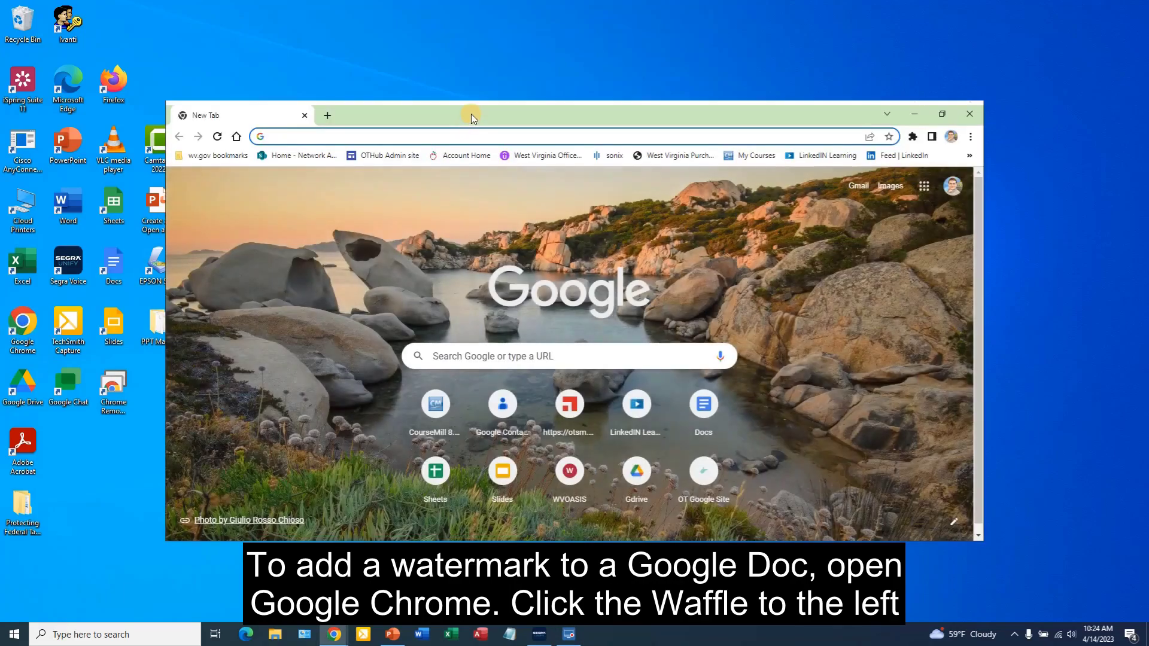
{"action": "left_click_drag", "start_coordinate": [471, 114], "coordinate": [457, 18]}
{"action": "double_click", "coordinate": [456, 18]}
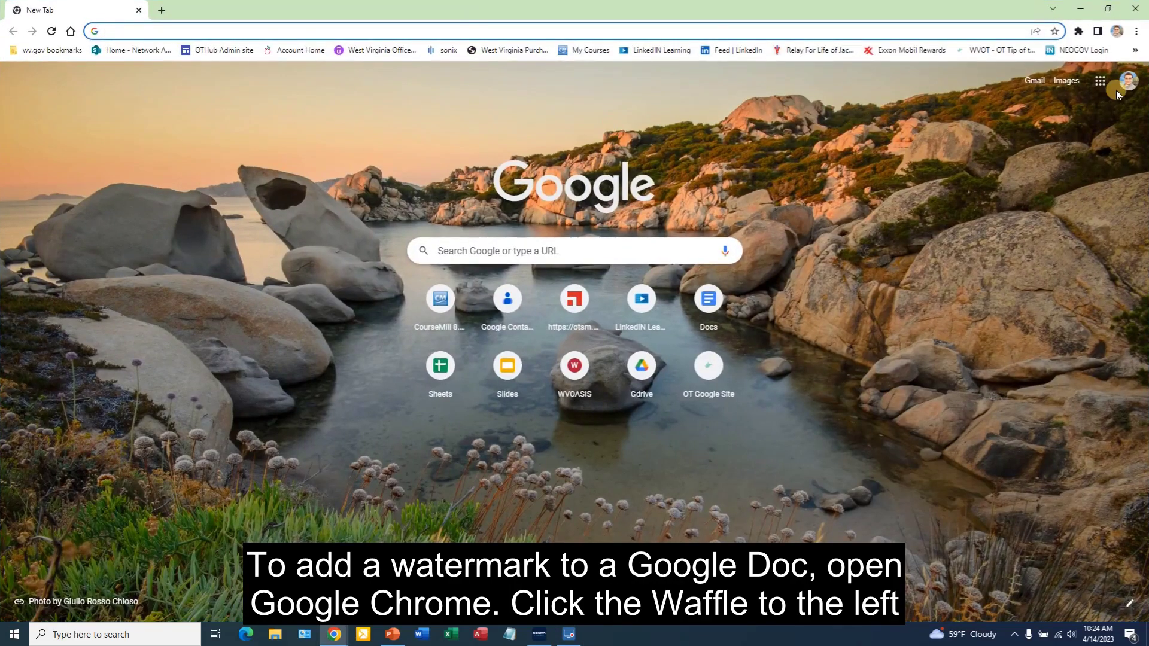
{"action": "left_click", "coordinate": [1100, 85]}
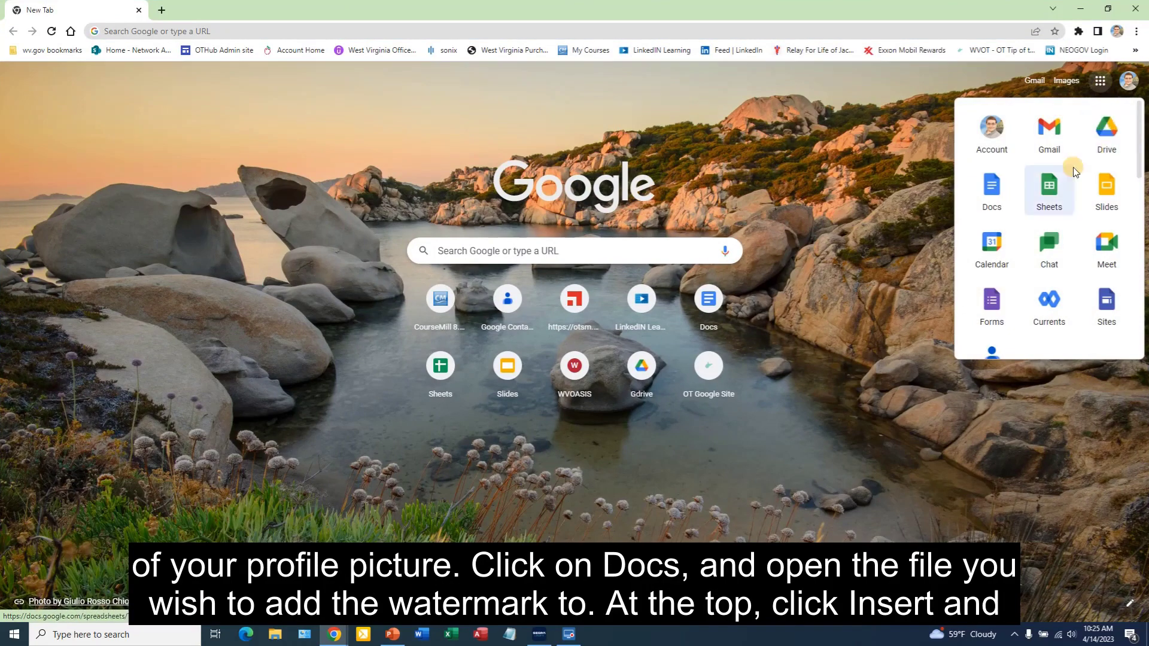
{"action": "left_click", "coordinate": [1002, 191]}
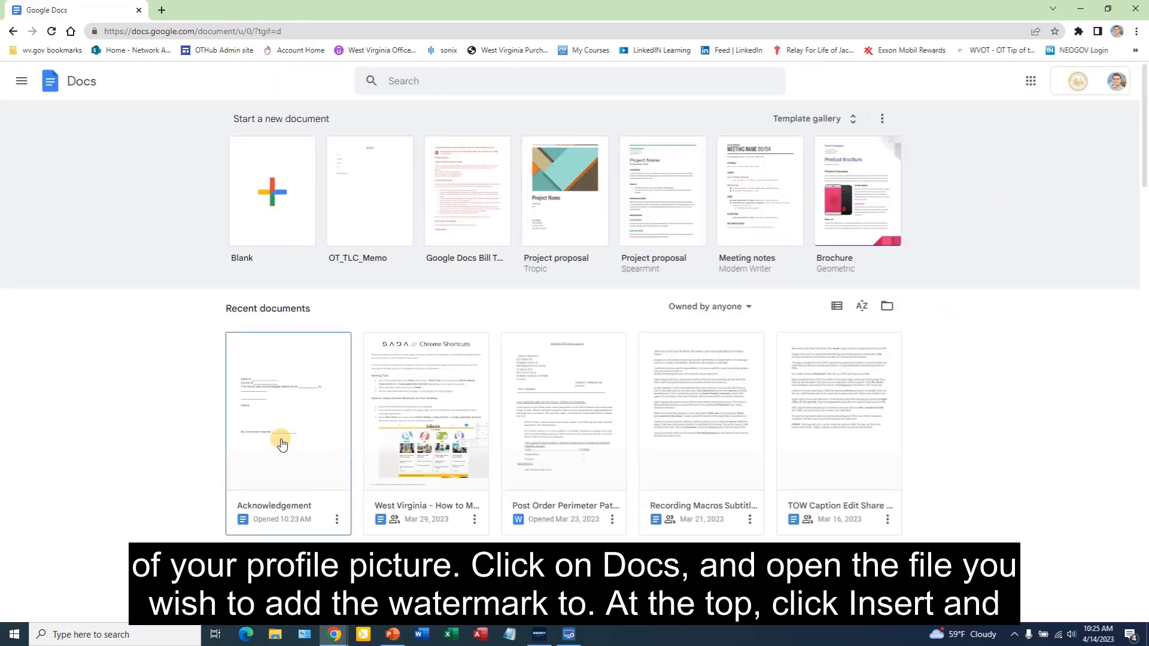
{"action": "left_click", "coordinate": [281, 444]}
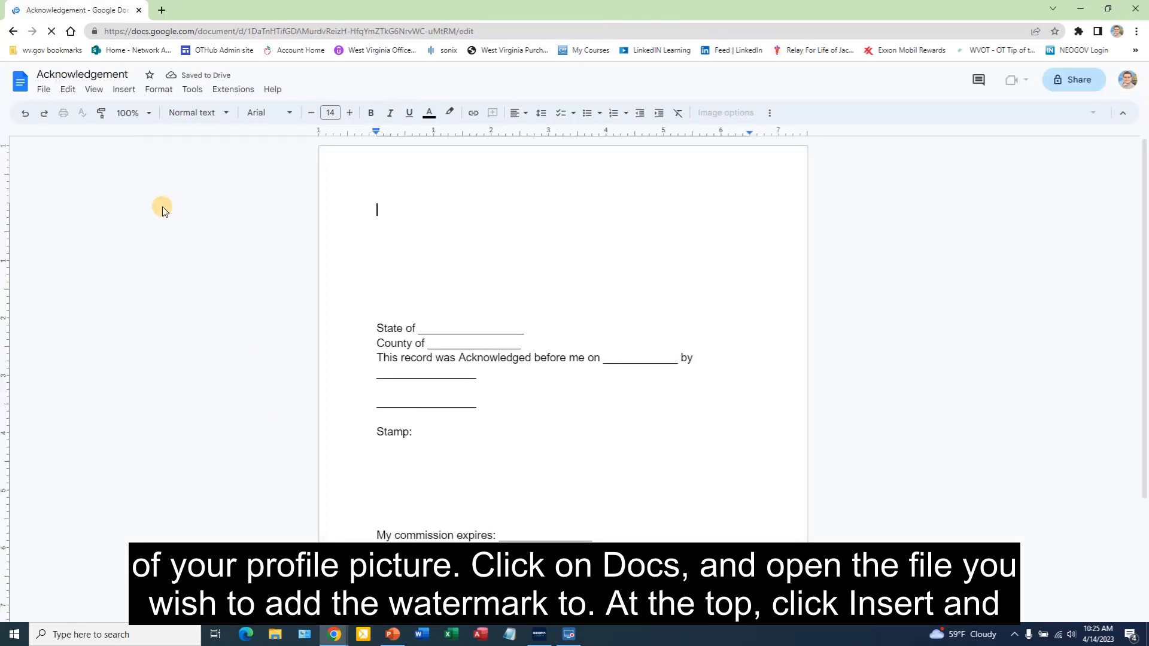
Step: Open the Watermark panel from Insert with the Image option selected
{"action": "left_click", "coordinate": [124, 92]}
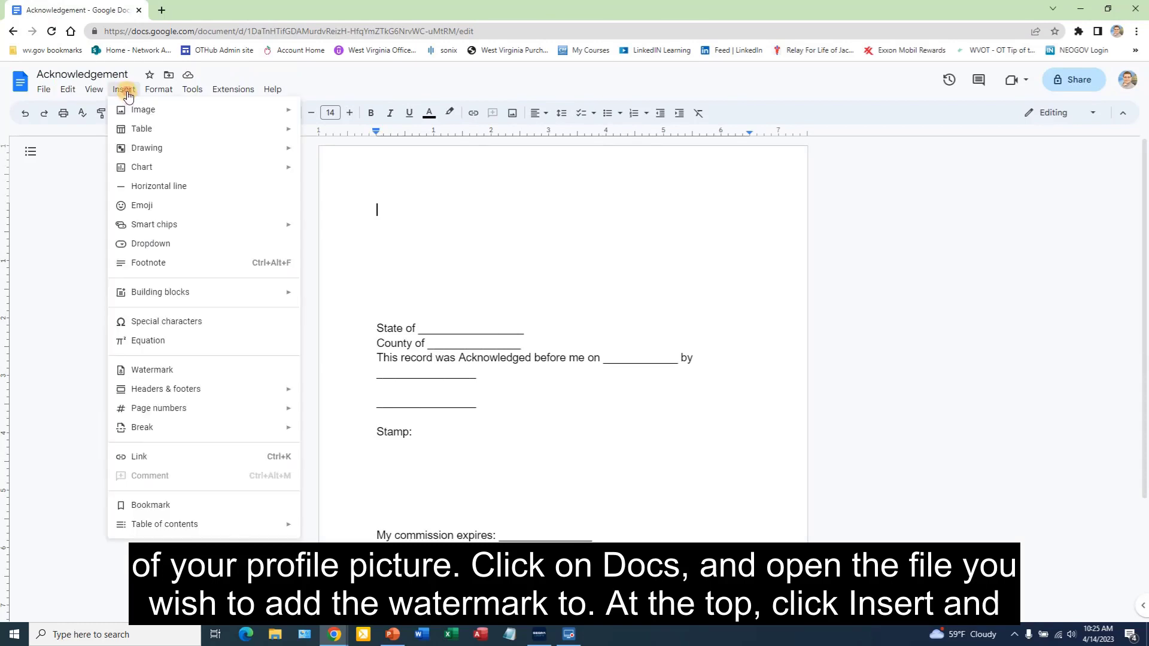
{"action": "left_click", "coordinate": [153, 370]}
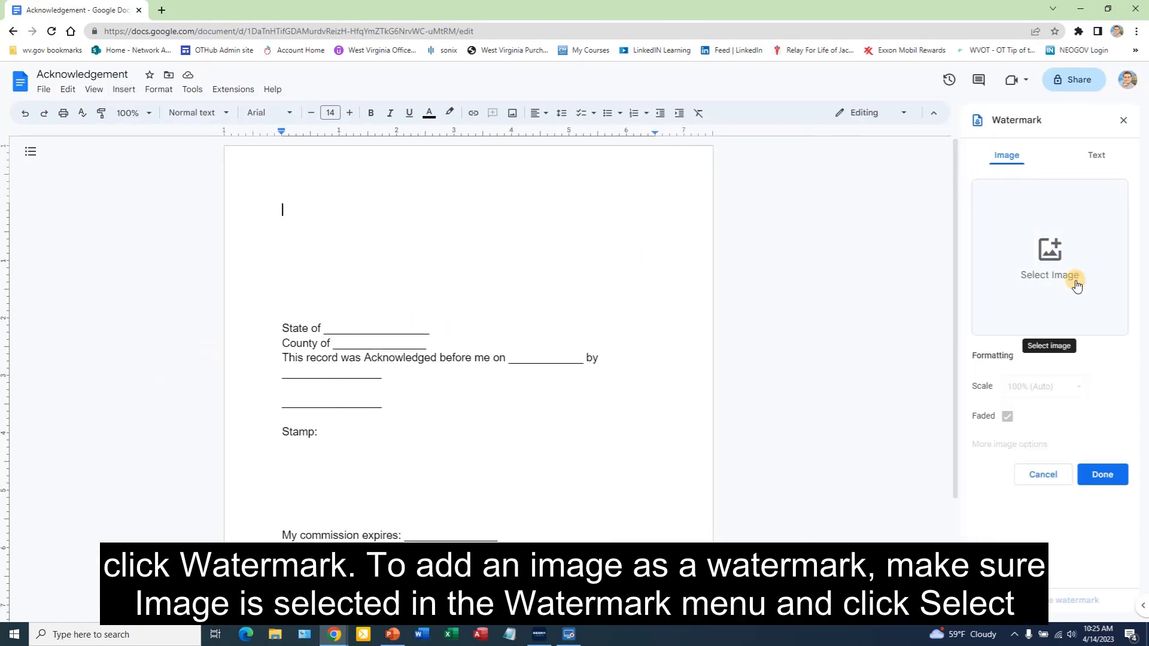
{"action": "left_click", "coordinate": [1054, 260]}
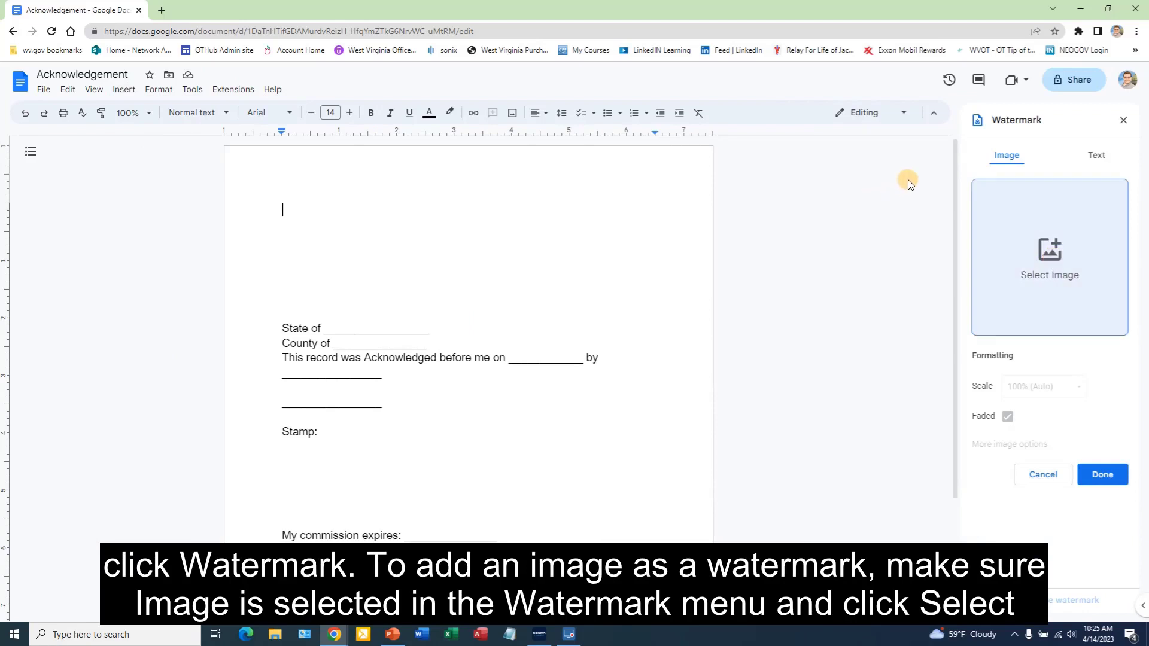
{"action": "left_click", "coordinate": [1006, 160]}
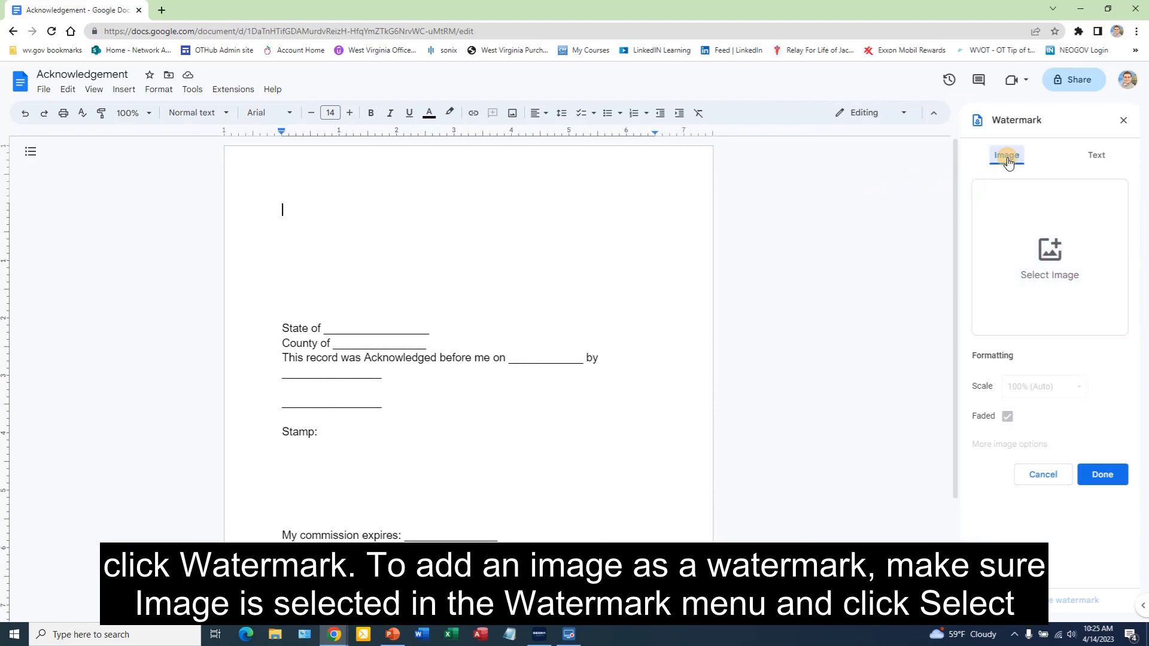
Step: Upload the Generic Logo picture from the Pictures folder as the watermark image
{"action": "left_click", "coordinate": [1032, 270]}
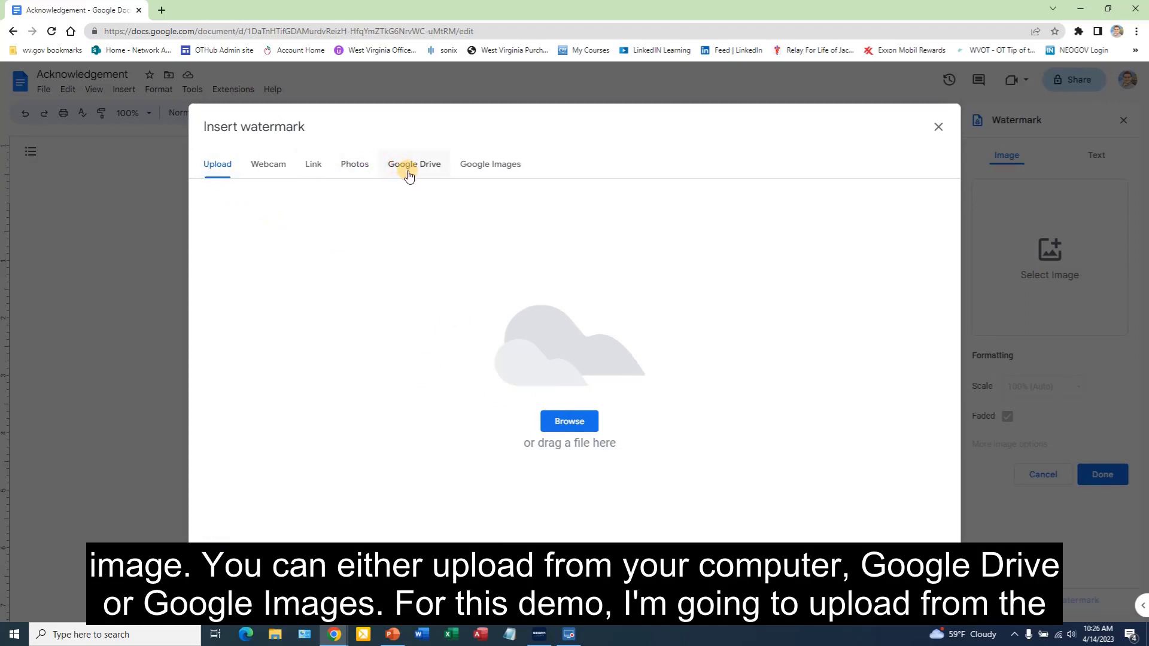
{"action": "left_click", "coordinate": [570, 422]}
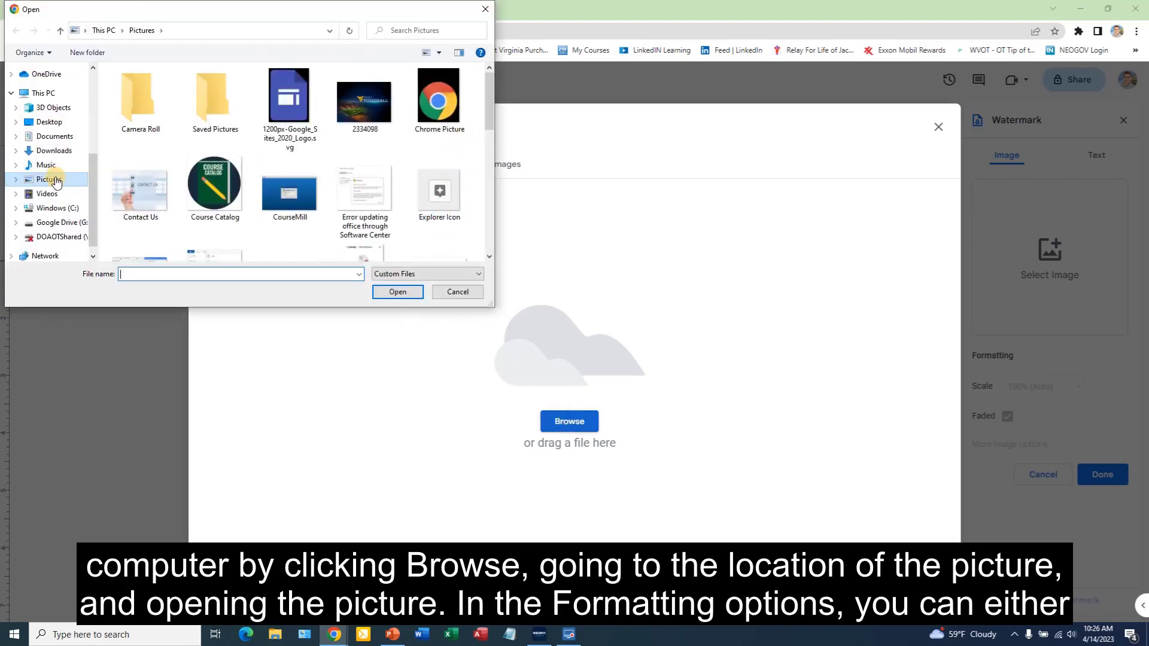
{"action": "mouse_move", "coordinate": [49, 162]}
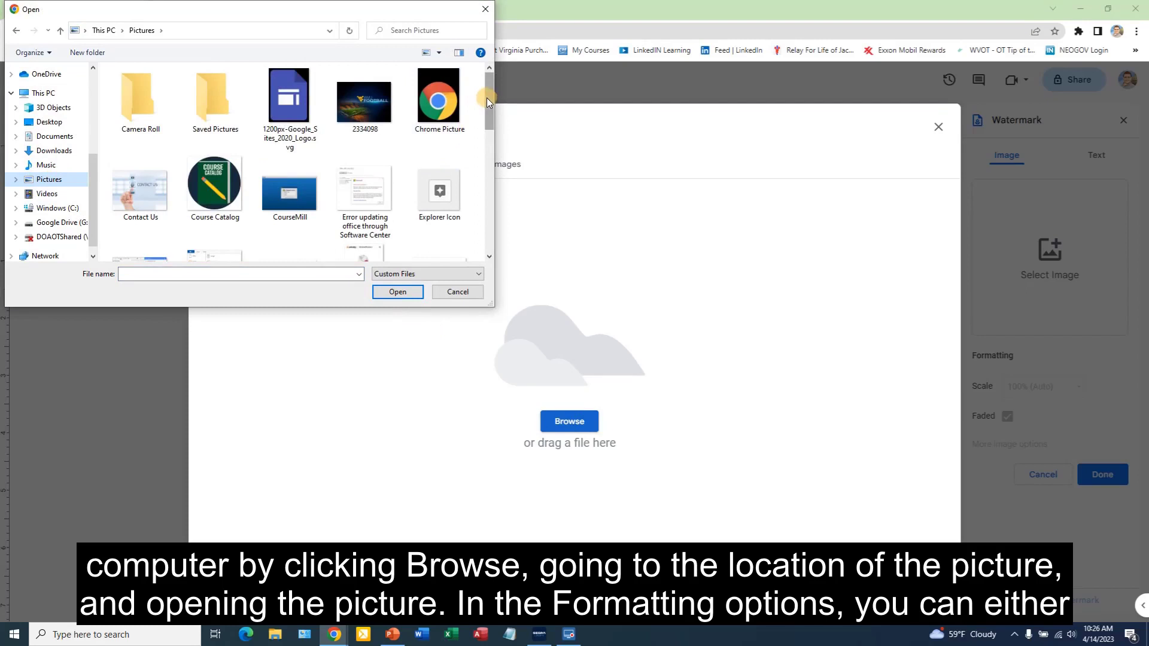
{"action": "left_click_drag", "start_coordinate": [486, 98], "coordinate": [489, 225]}
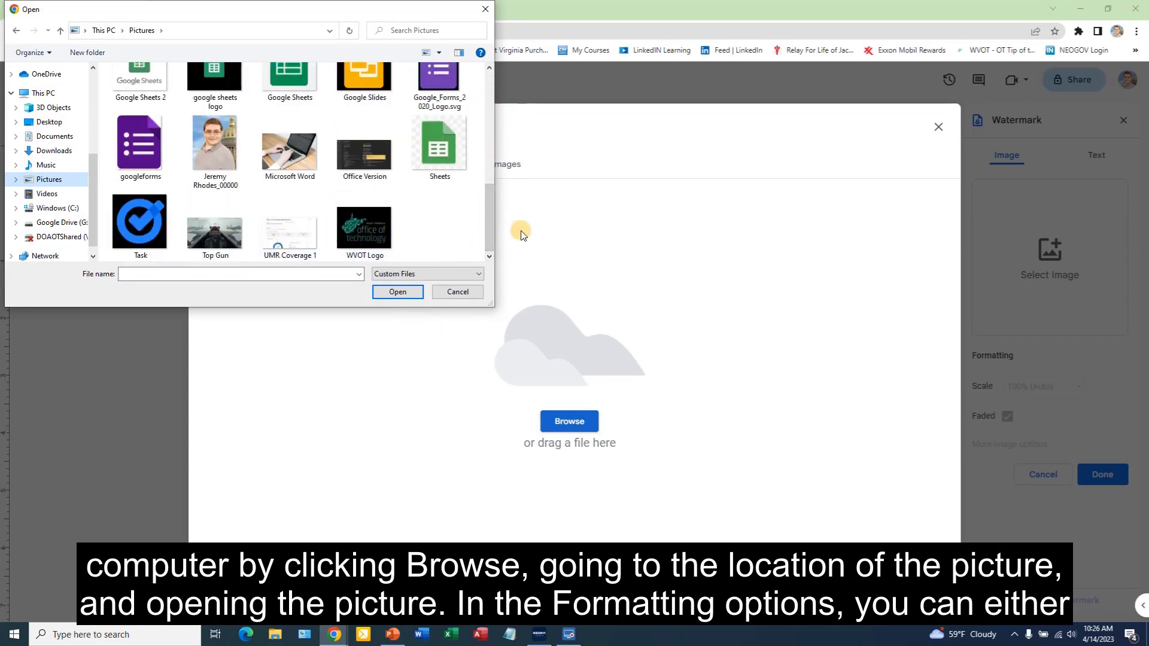
{"action": "left_click_drag", "start_coordinate": [487, 222], "coordinate": [485, 155]}
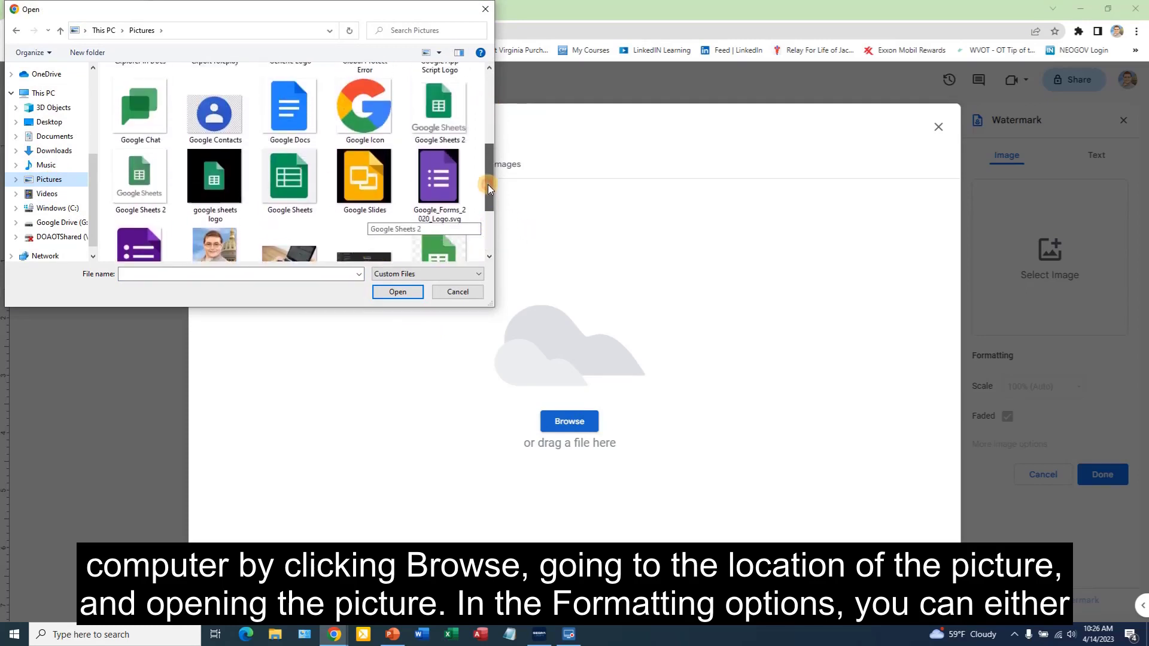
{"action": "left_click", "coordinate": [289, 117]}
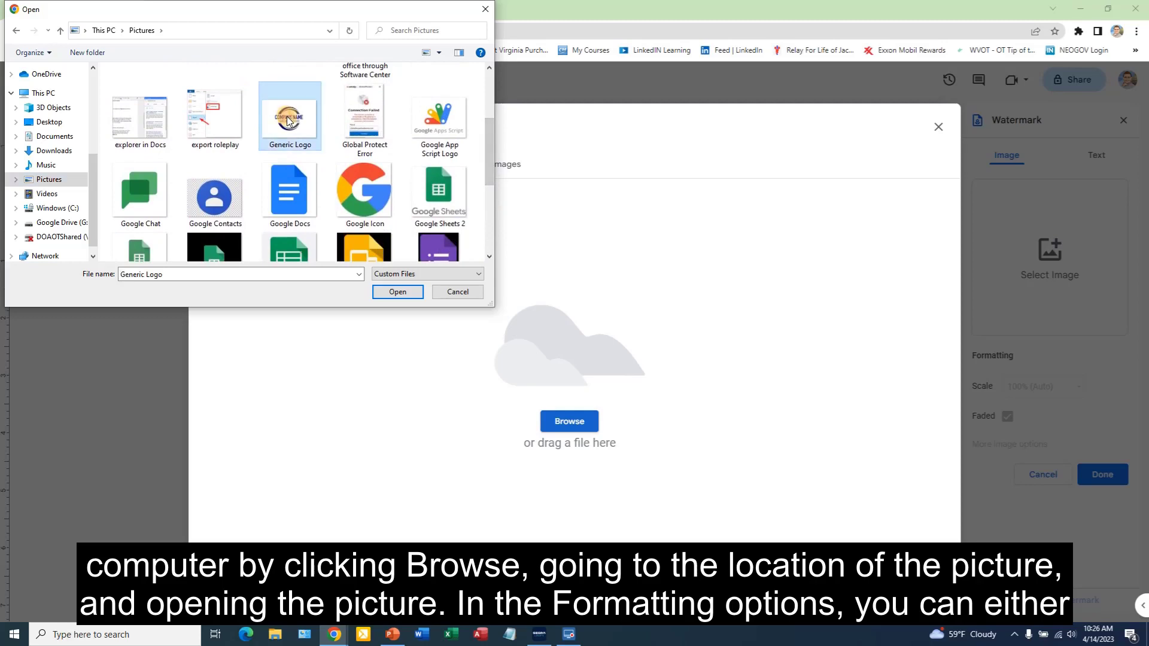
{"action": "left_click", "coordinate": [395, 288]}
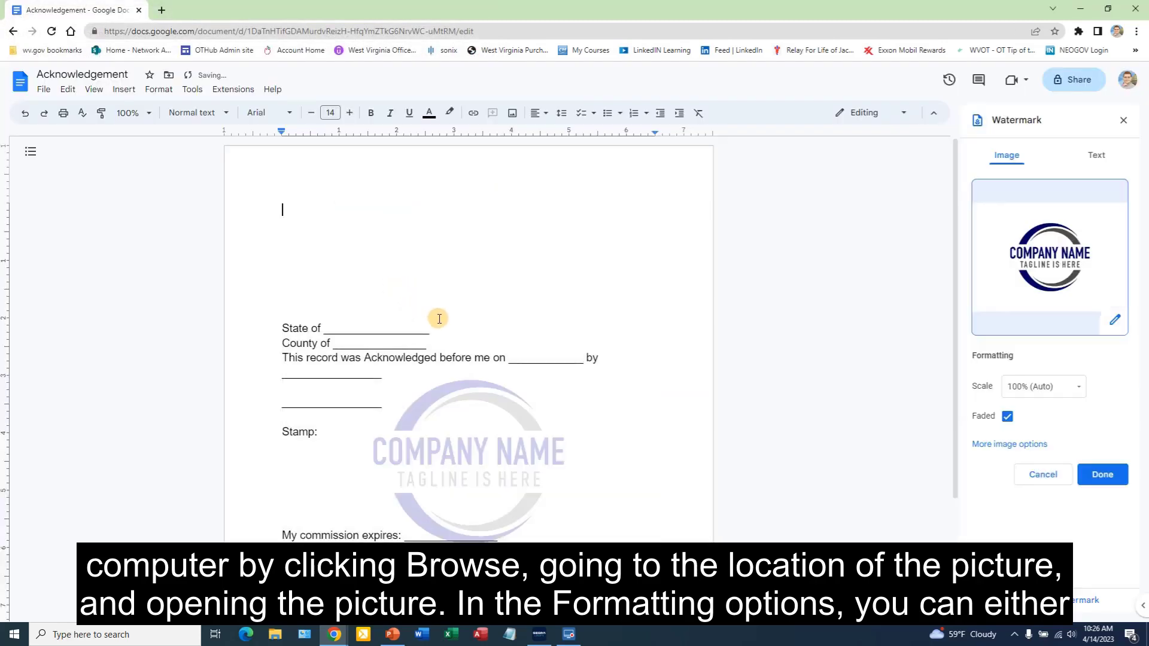
Step: Set the Generic Logo watermark to 150% scale and faded, then confirm with Done
{"action": "left_click", "coordinate": [1072, 388]}
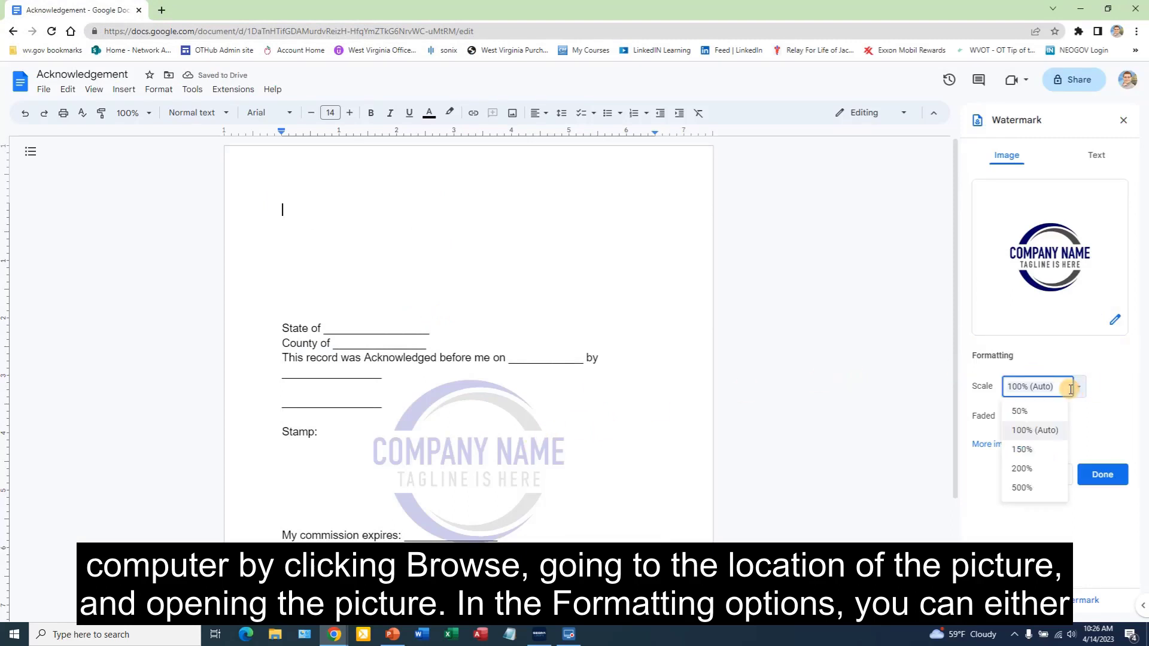
{"action": "left_click", "coordinate": [1050, 413]}
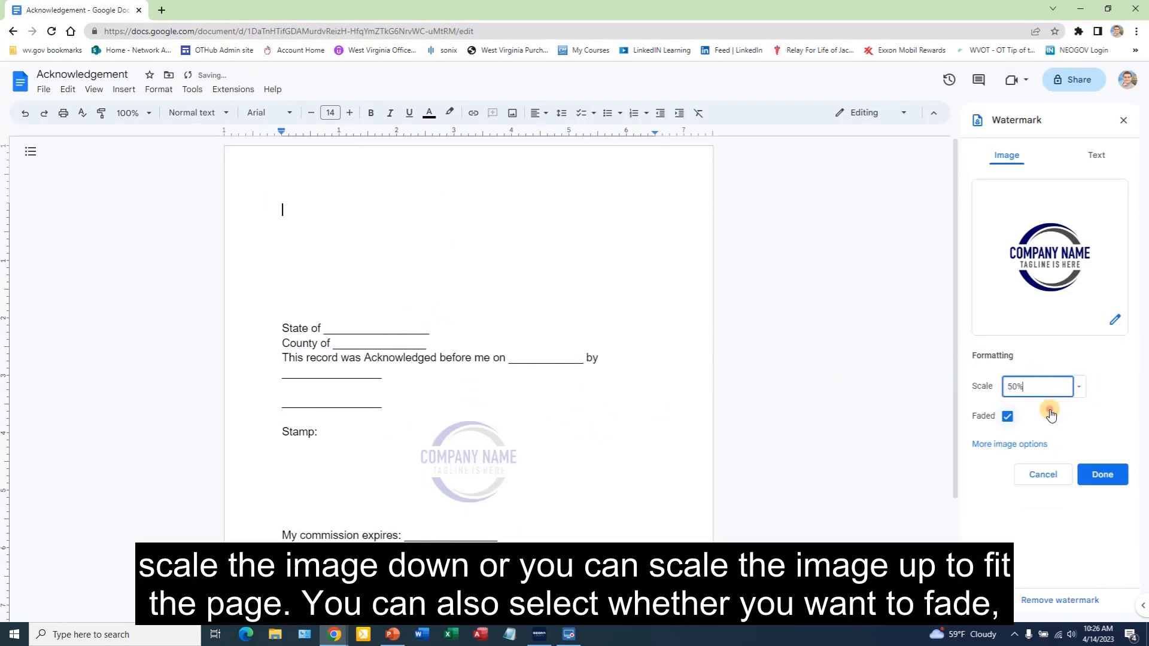
{"action": "left_click", "coordinate": [1079, 386]}
{"action": "left_click", "coordinate": [1023, 449]}
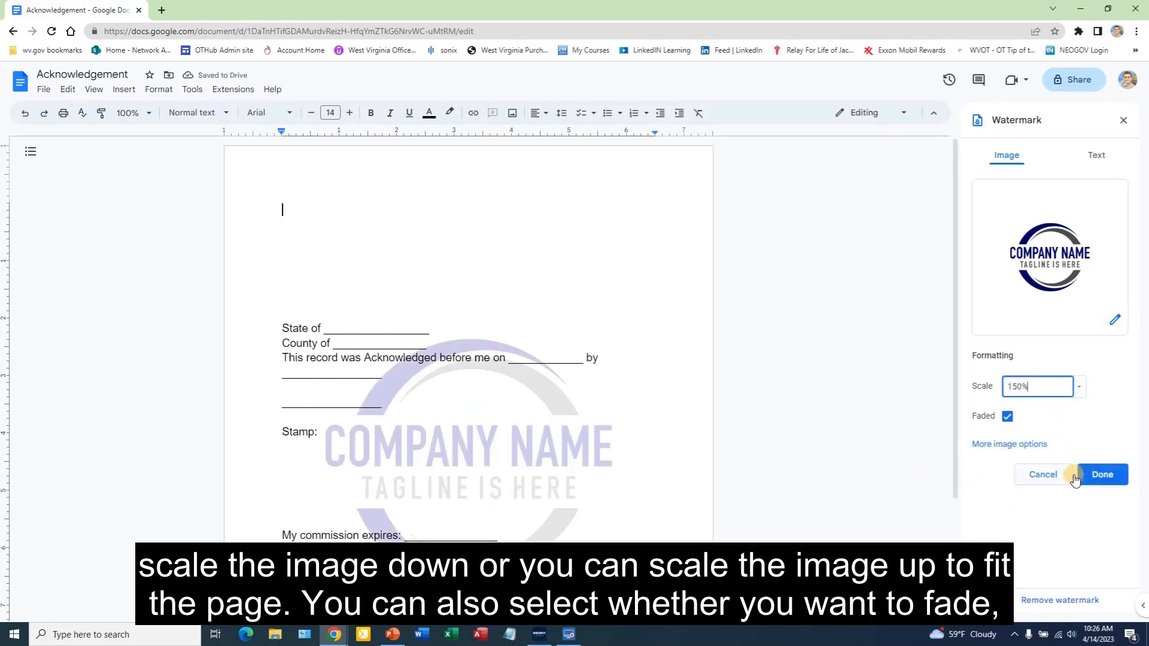
{"action": "left_click", "coordinate": [1006, 417]}
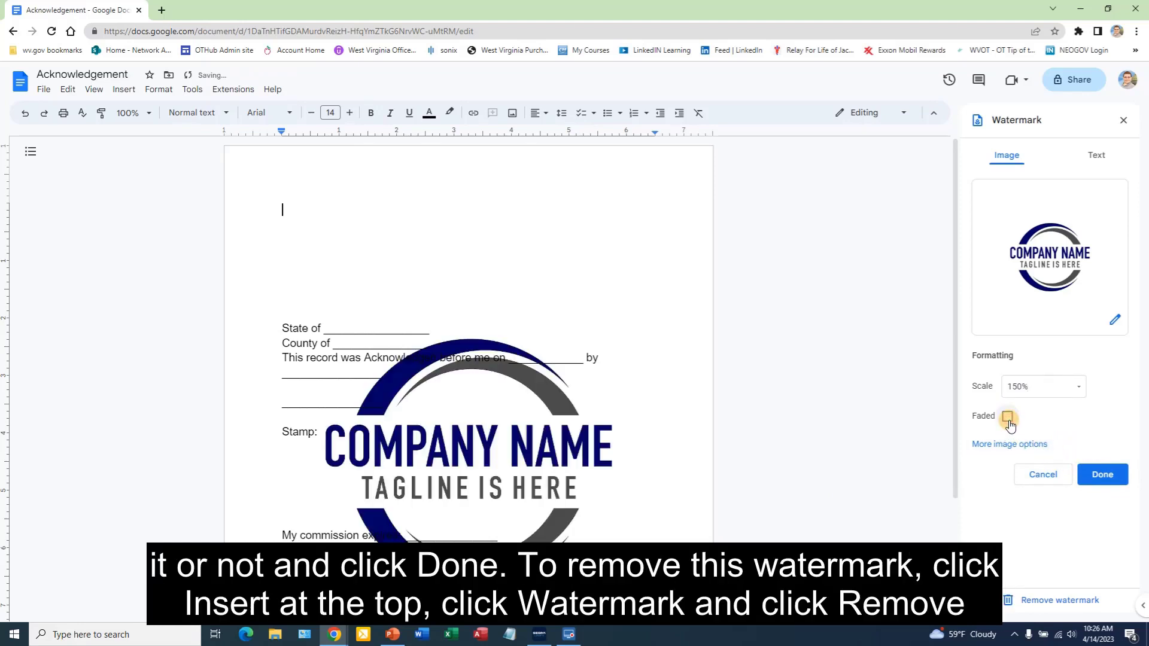
{"action": "left_click", "coordinate": [1006, 417]}
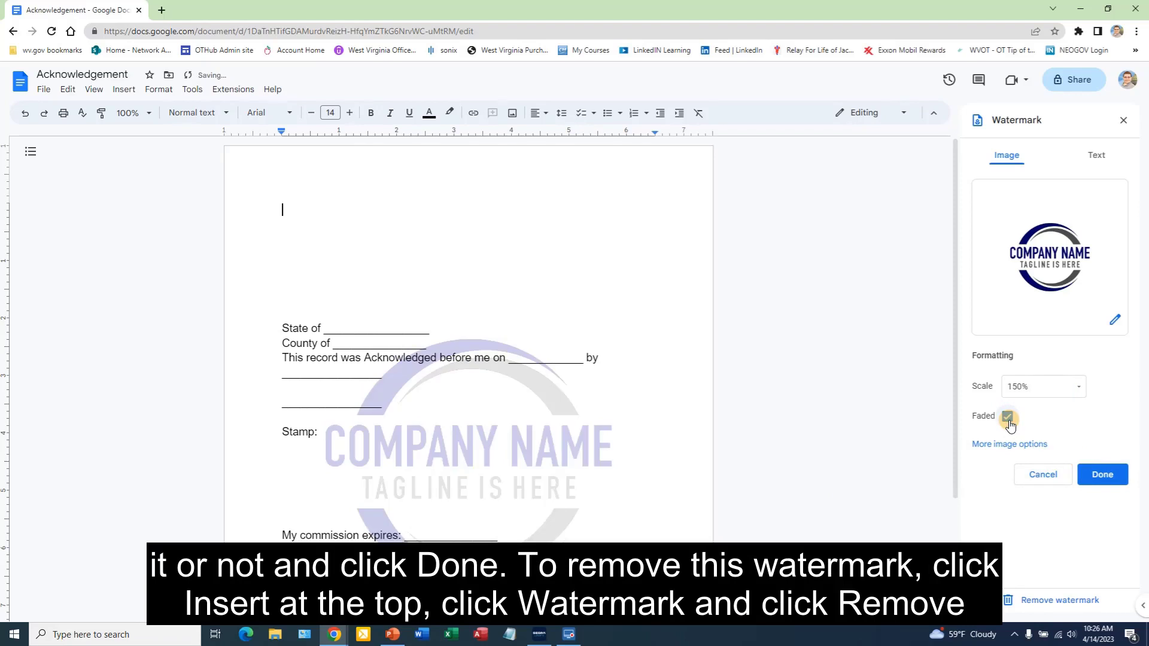
{"action": "left_click", "coordinate": [1107, 480]}
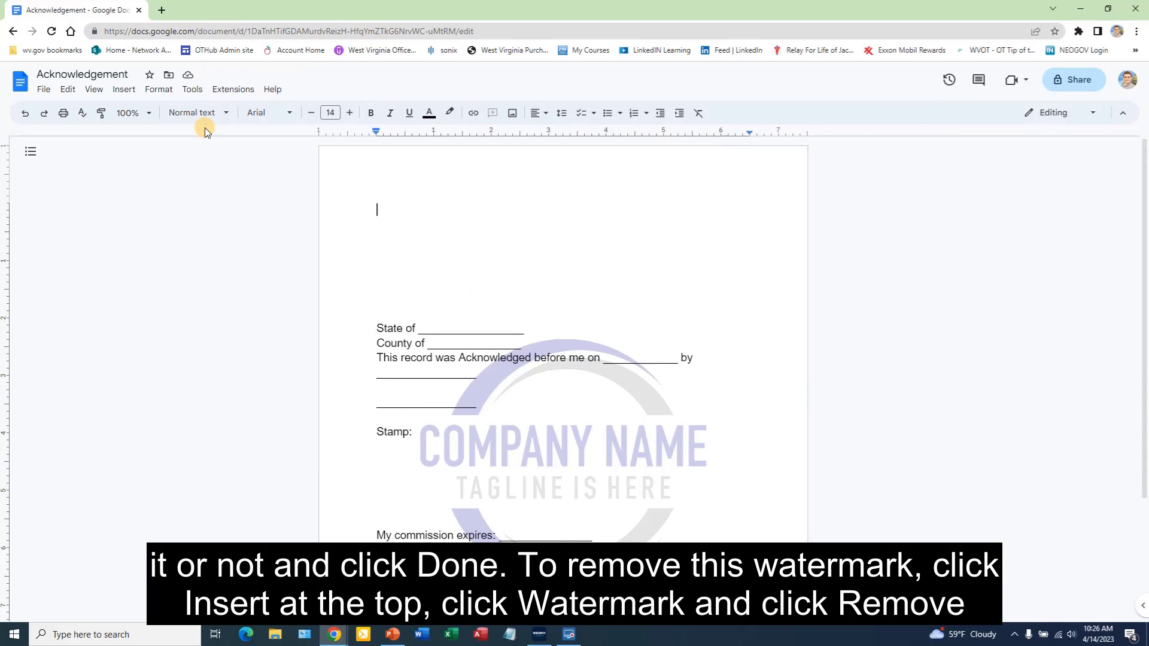
Step: Reopen the Watermark panel and remove the Generic Logo image watermark
{"action": "left_click", "coordinate": [123, 90]}
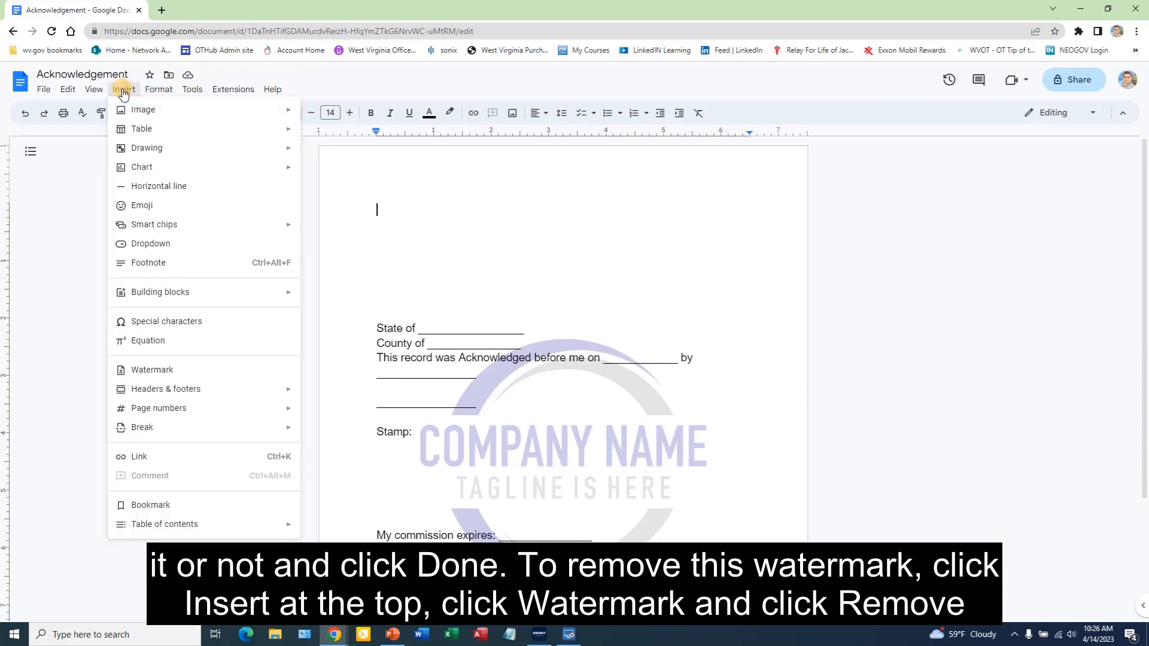
{"action": "left_click", "coordinate": [153, 371]}
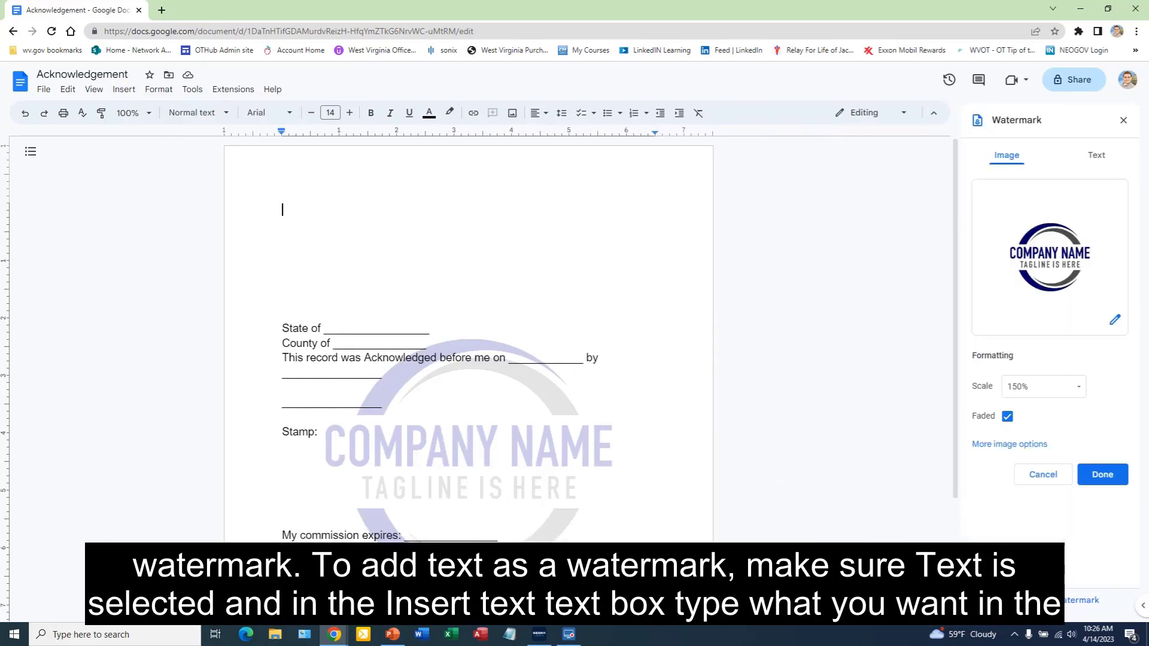
{"action": "left_click", "coordinate": [1053, 601]}
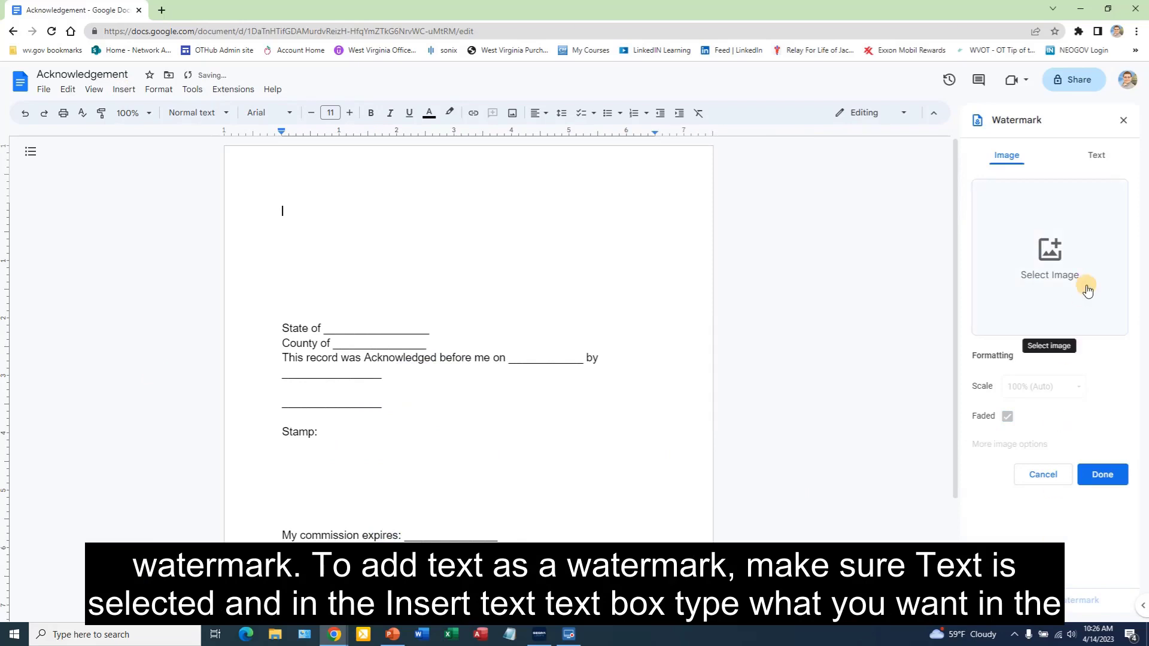
Step: Enter 'Draft' as a text watermark in Times New Roman at a larger size
{"action": "left_click", "coordinate": [1097, 157]}
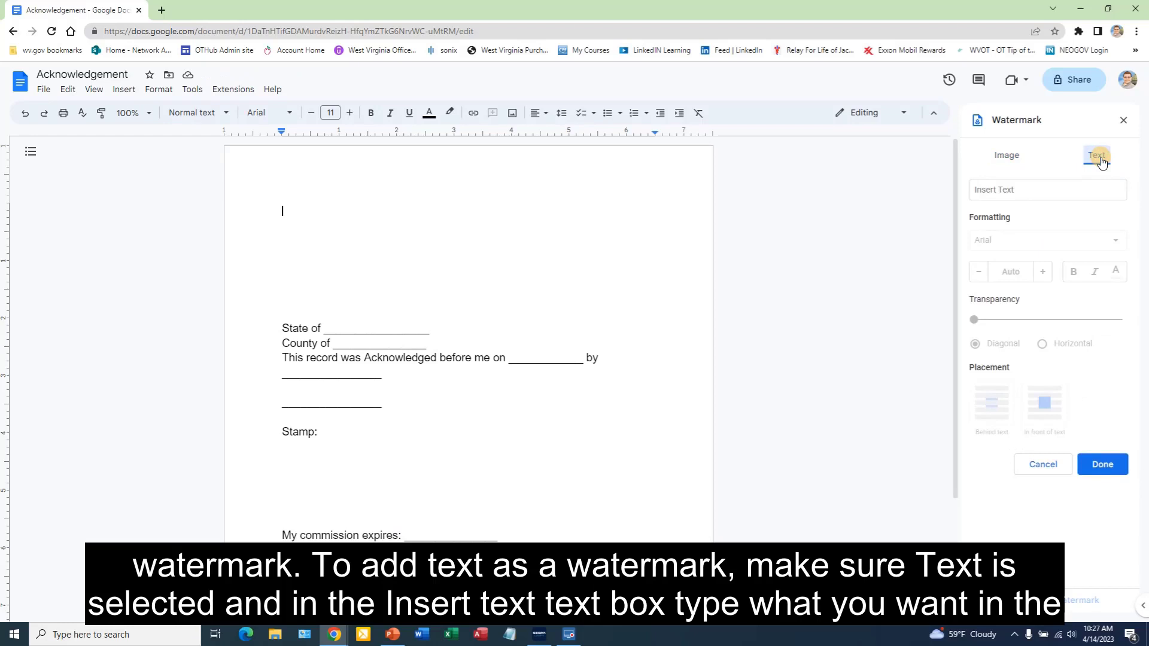
{"action": "left_click", "coordinate": [1035, 192]}
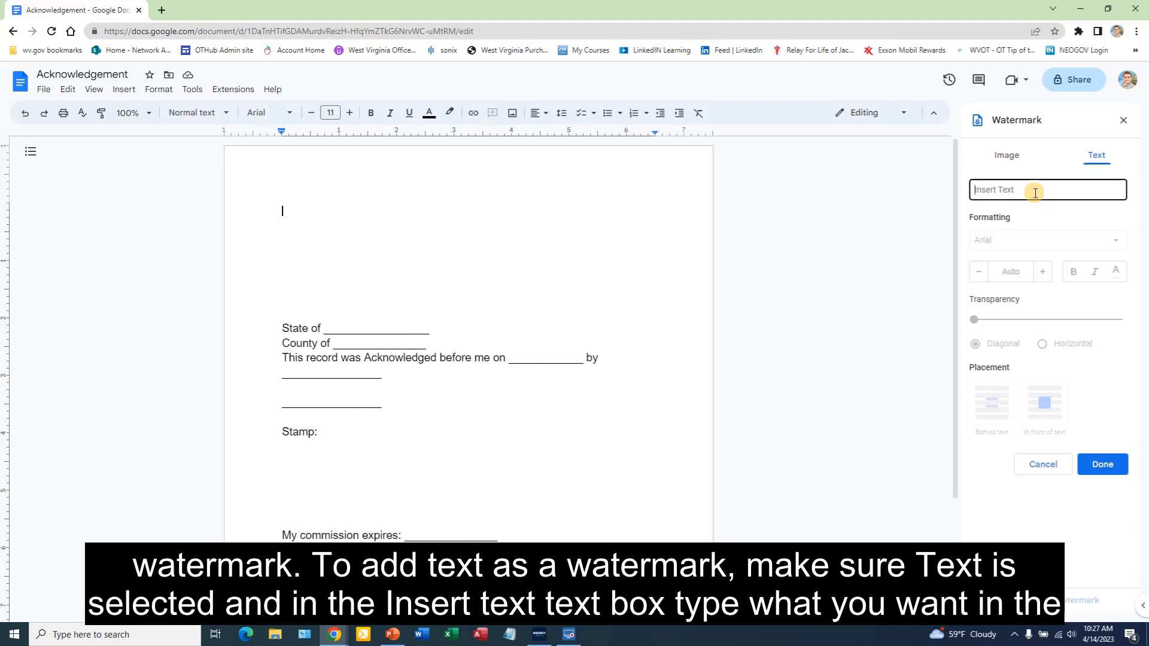
{"action": "type", "text": "D"}
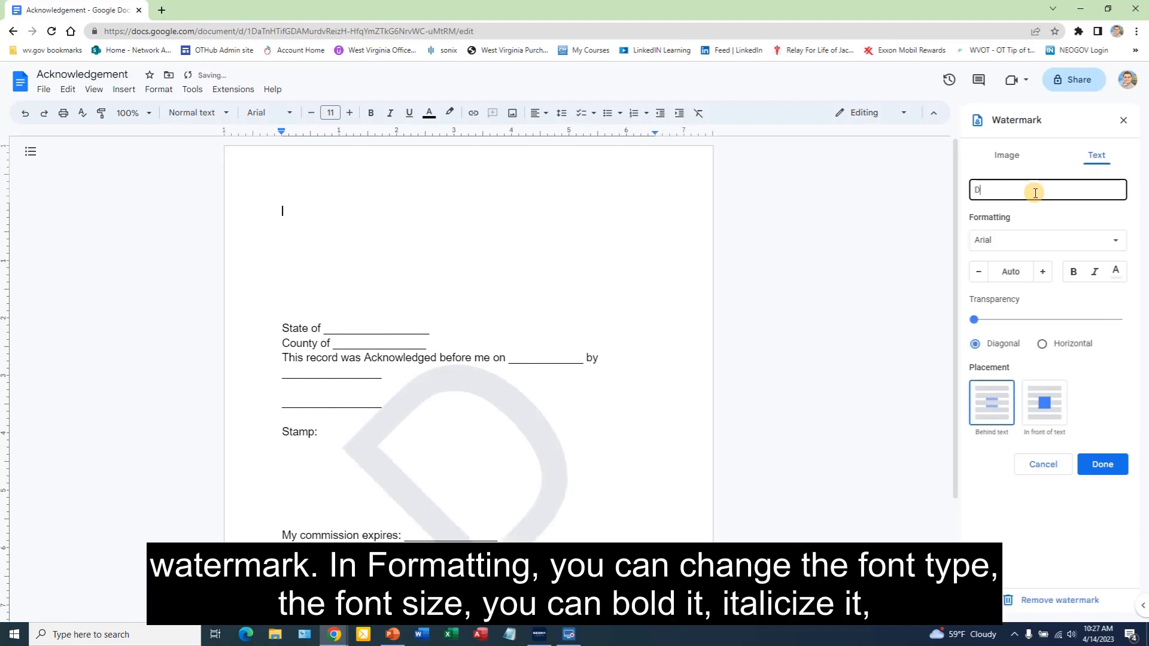
{"action": "type", "text": "raft"}
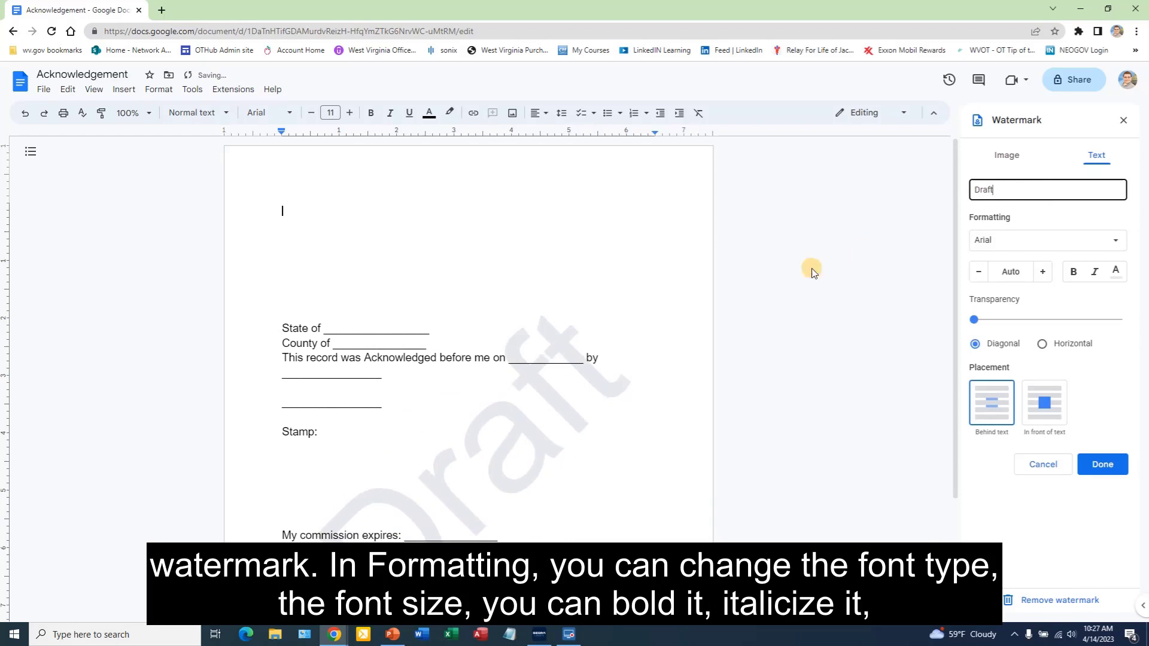
{"action": "left_click", "coordinate": [1101, 243]}
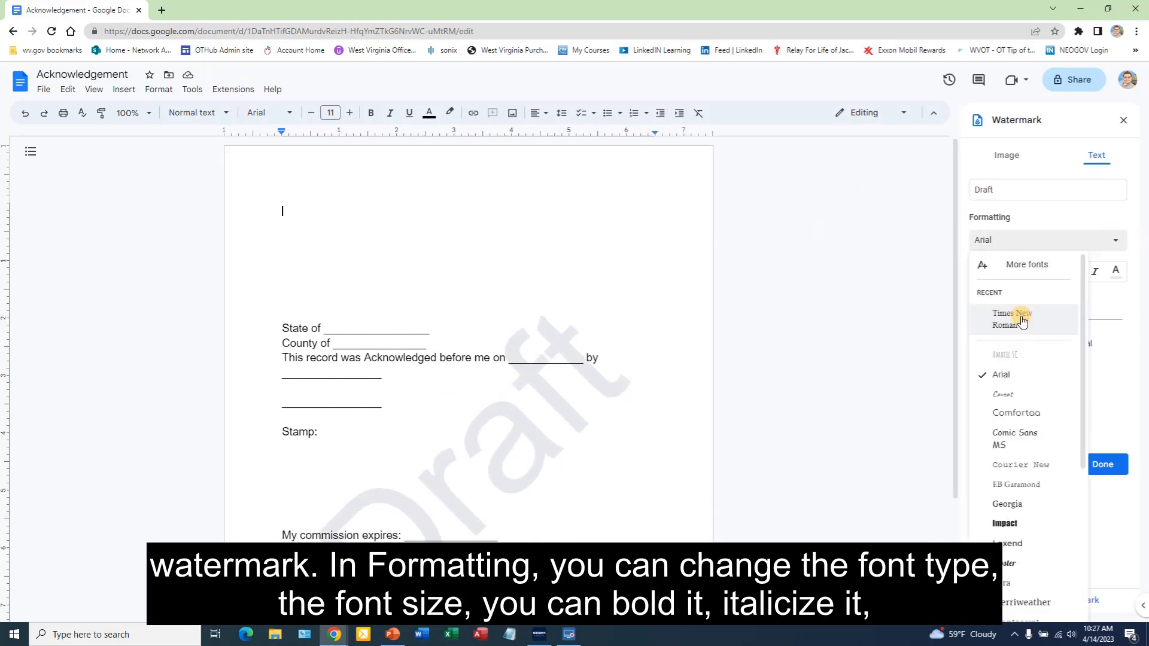
{"action": "left_click", "coordinate": [1021, 322]}
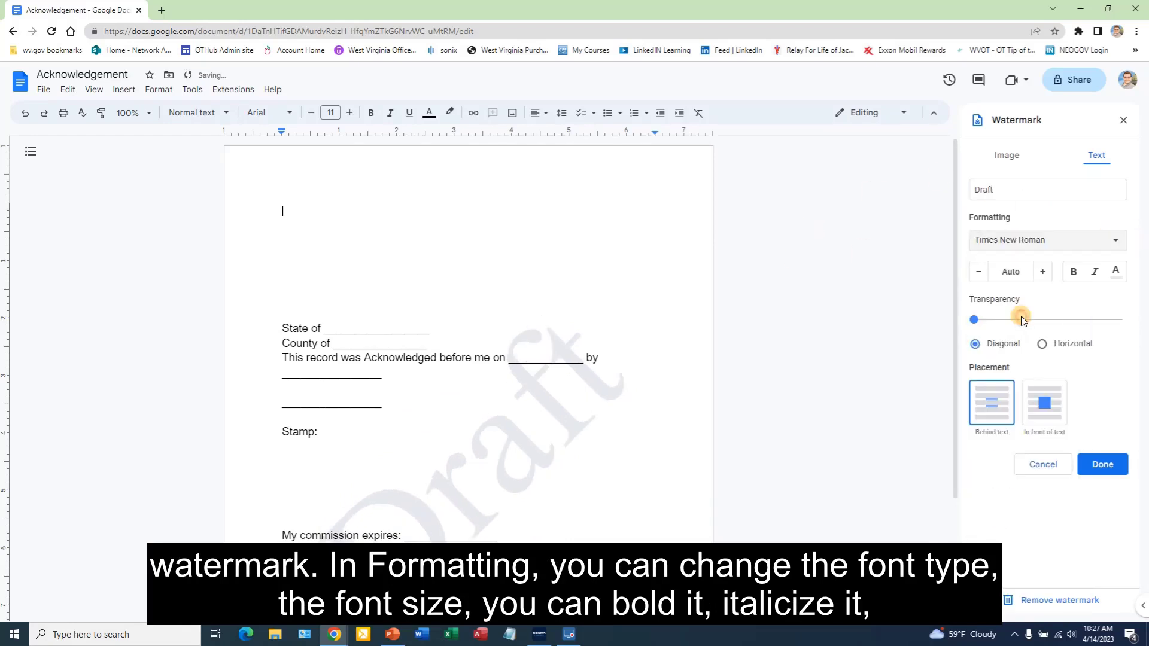
{"action": "left_click", "coordinate": [1041, 272]}
{"action": "left_click", "coordinate": [1041, 272]}
{"action": "left_click", "coordinate": [1041, 272]}
{"action": "left_click", "coordinate": [1042, 272]}
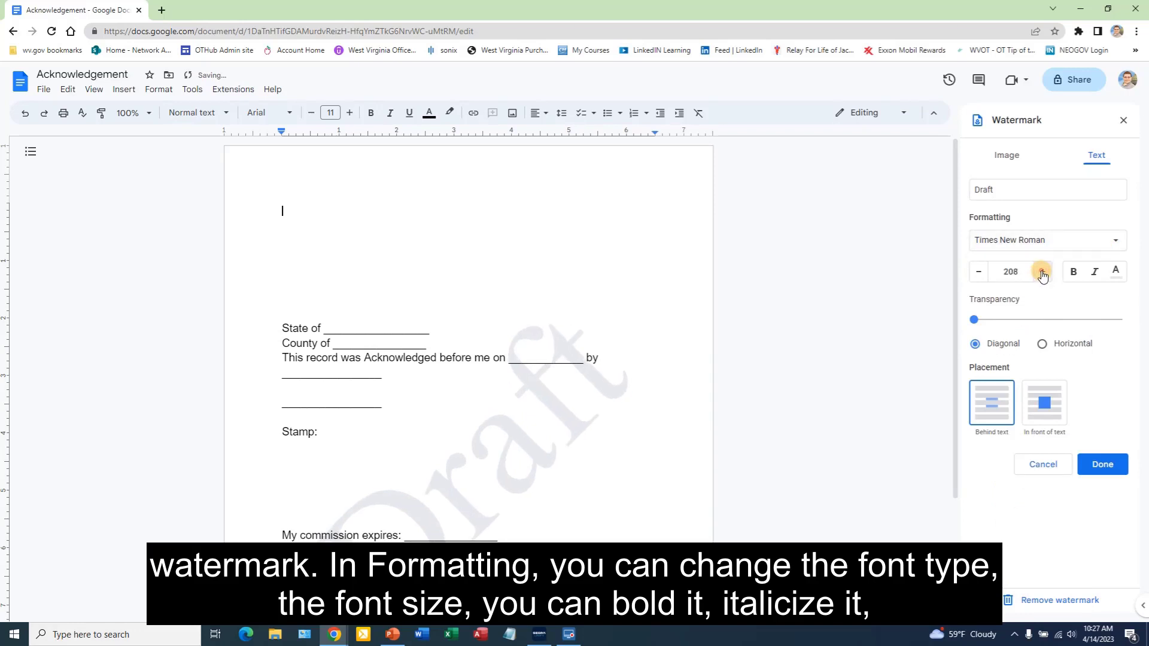
Step: Make the Draft watermark bold italic red, mostly transparent and diagonal, then apply it
{"action": "left_click", "coordinate": [1073, 272]}
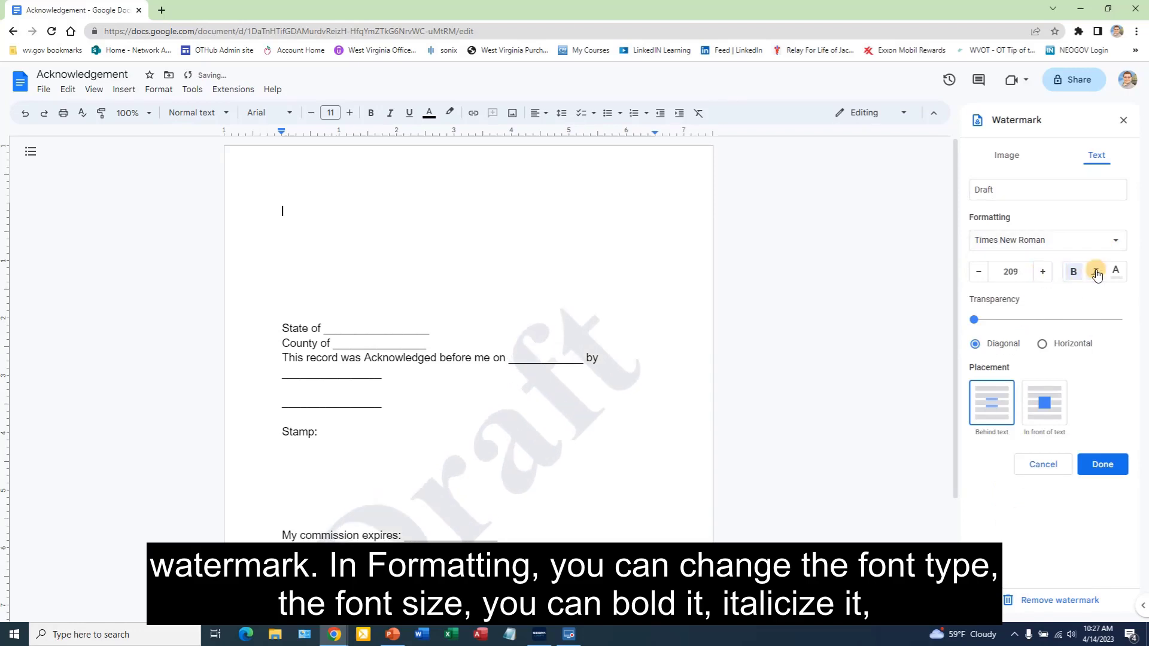
{"action": "left_click", "coordinate": [1095, 272]}
{"action": "left_click", "coordinate": [1112, 271]}
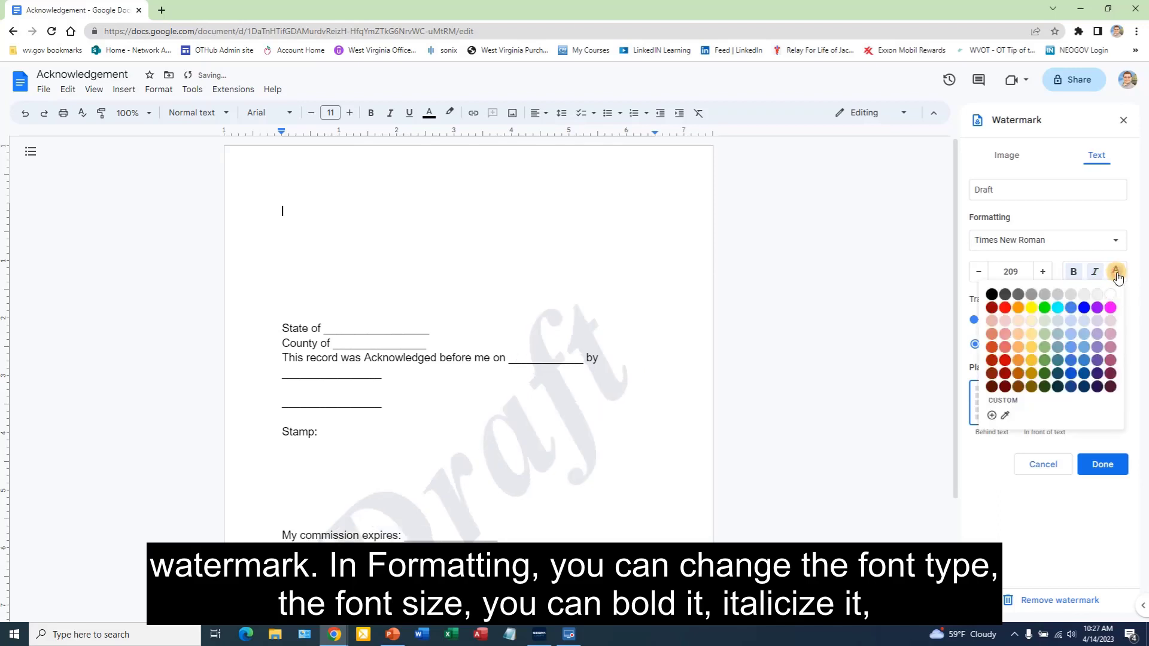
{"action": "left_click", "coordinate": [1006, 310]}
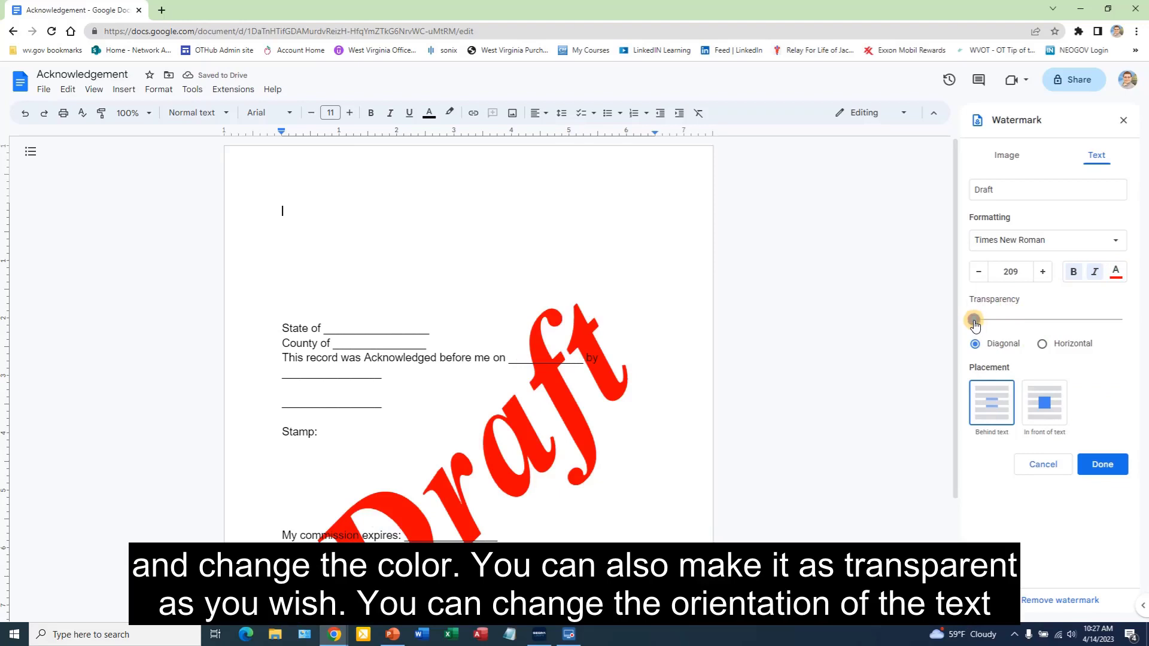
{"action": "mouse_move", "coordinate": [975, 321]}
{"action": "left_mouse_down"}
{"action": "mouse_move", "coordinate": [1129, 314]}
{"action": "mouse_move", "coordinate": [1086, 319]}
{"action": "left_mouse_up"}
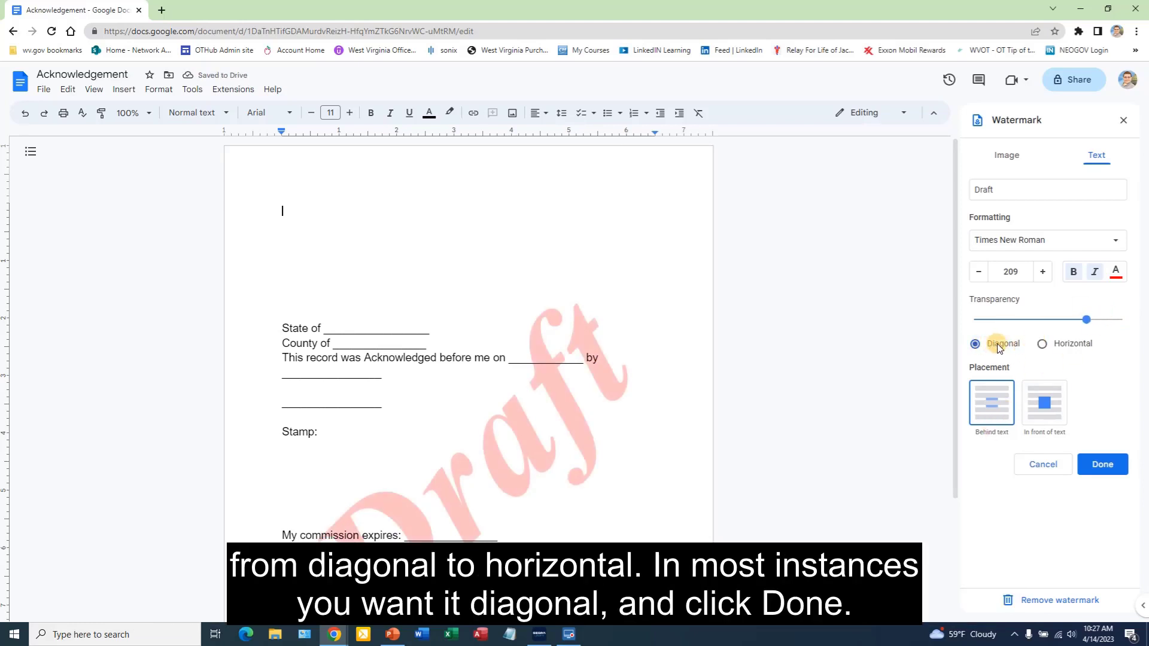
{"action": "left_click", "coordinate": [1042, 345]}
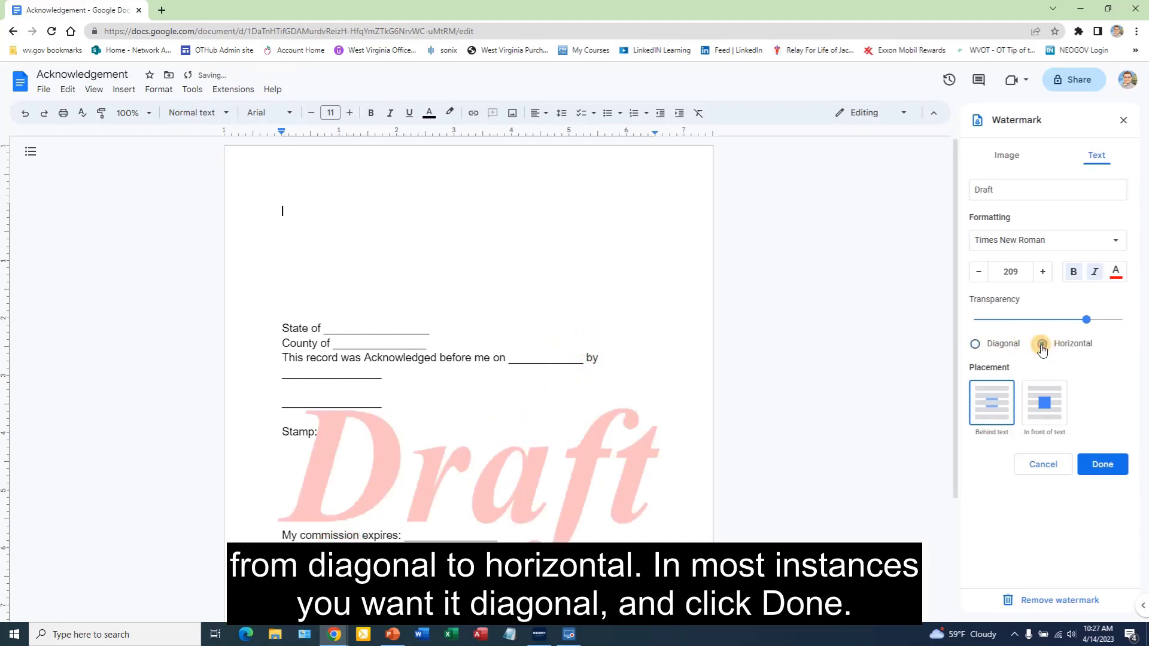
{"action": "left_click", "coordinate": [976, 345]}
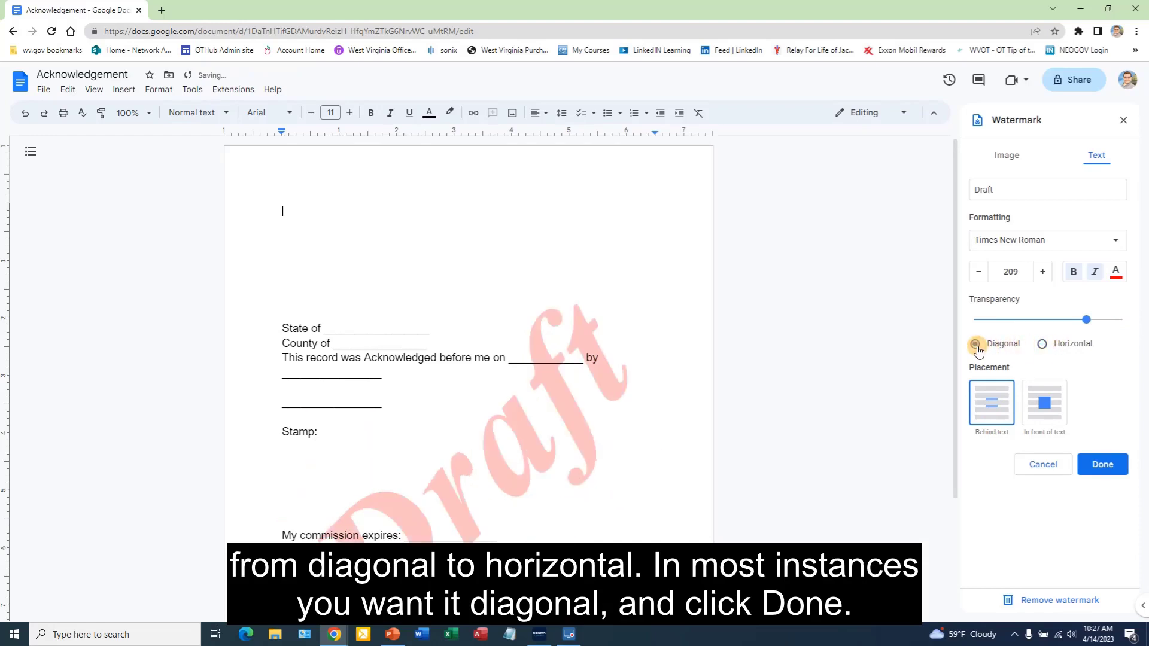
{"action": "left_click", "coordinate": [1114, 468]}
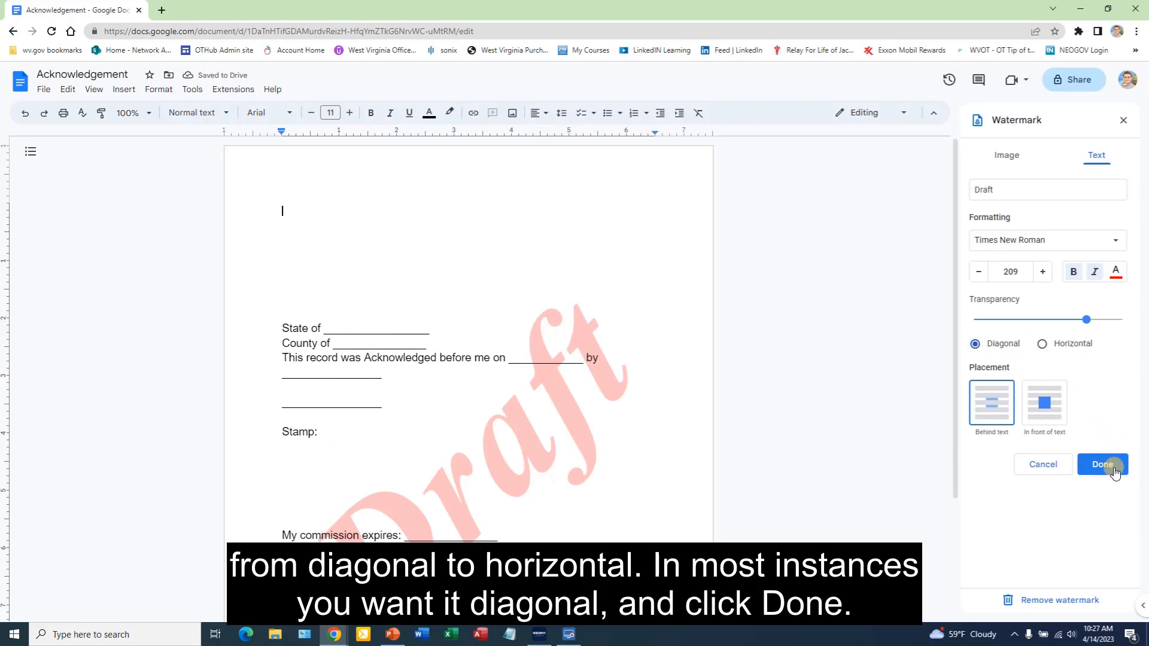